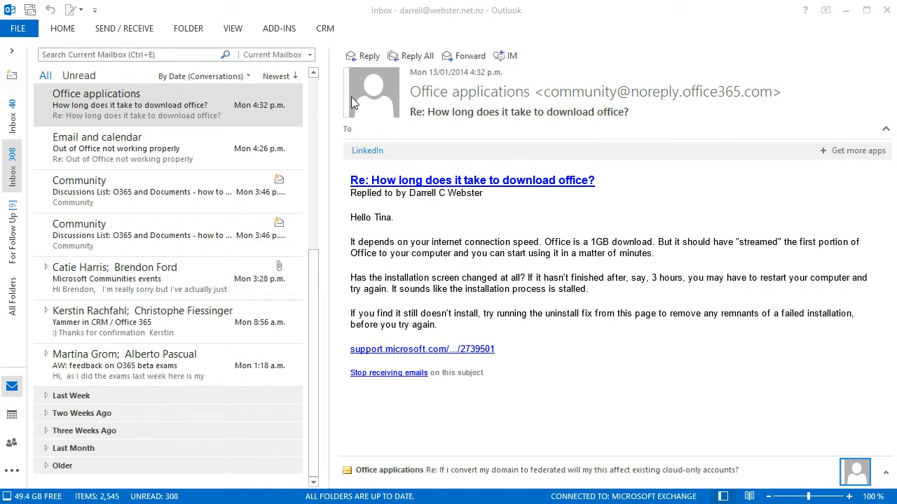
Step: Check the account's Automatic Replies settings and the messages for inside and outside the organization, closing them without saving changes
click(19, 33)
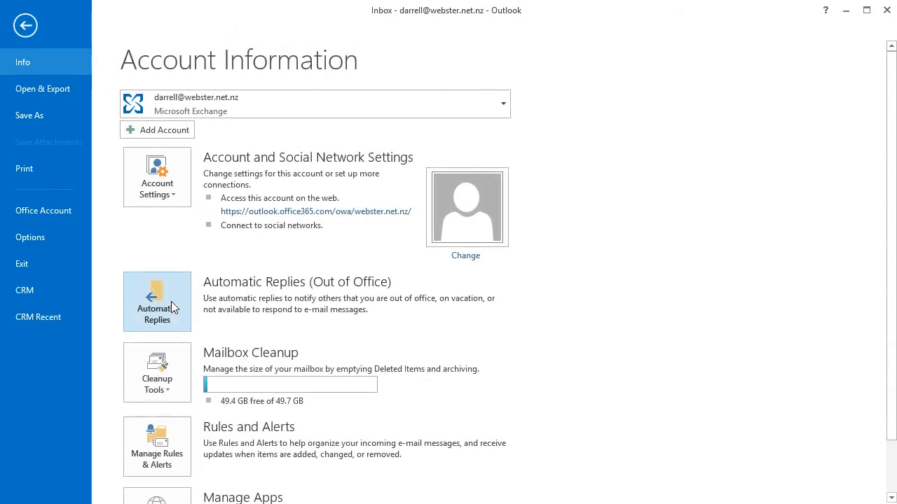
click(160, 313)
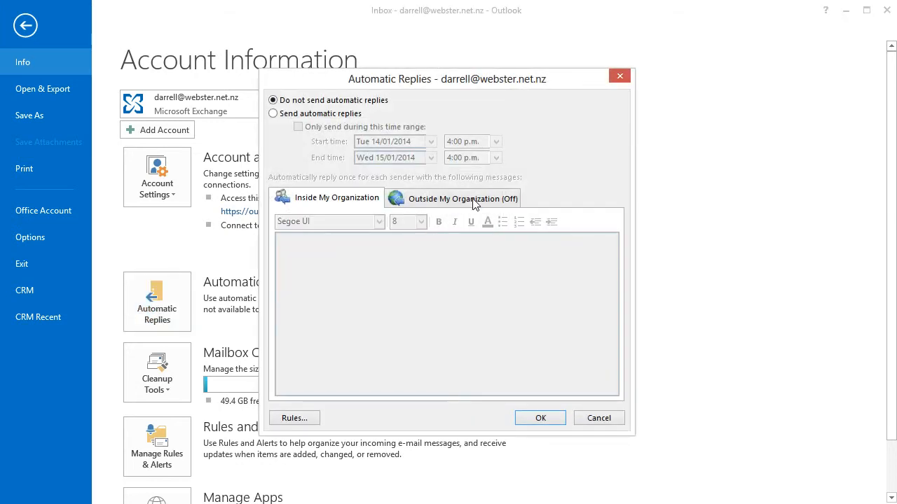
click(306, 116)
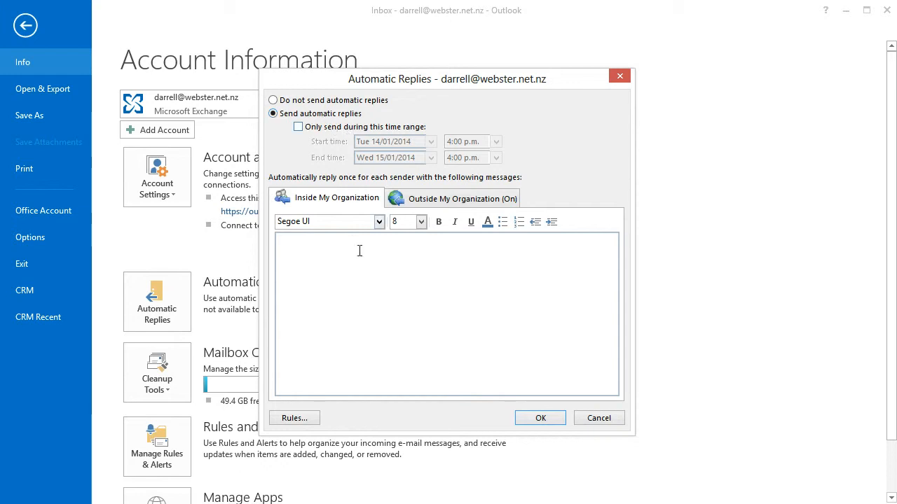
click(323, 100)
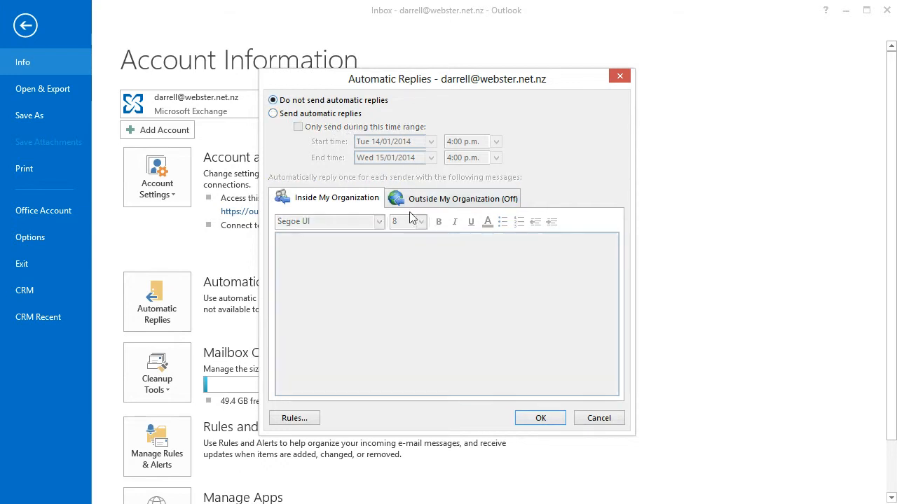
click(483, 200)
click(357, 200)
click(598, 418)
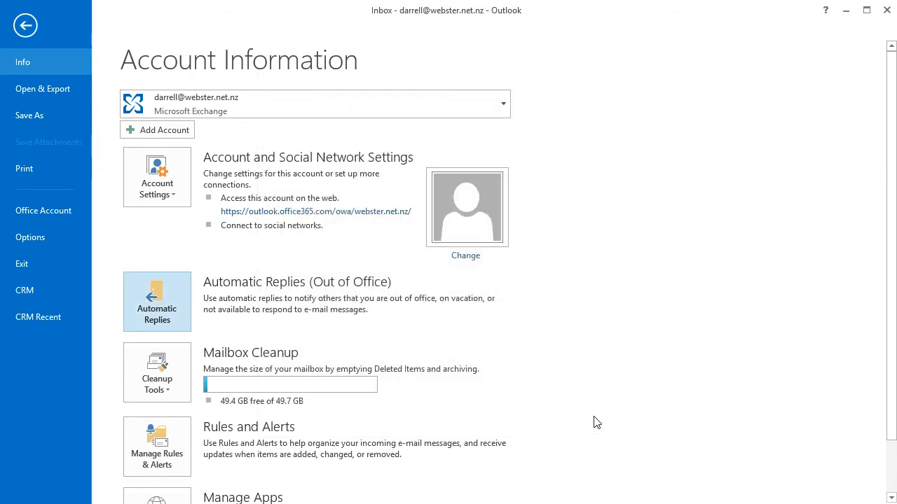
click(23, 23)
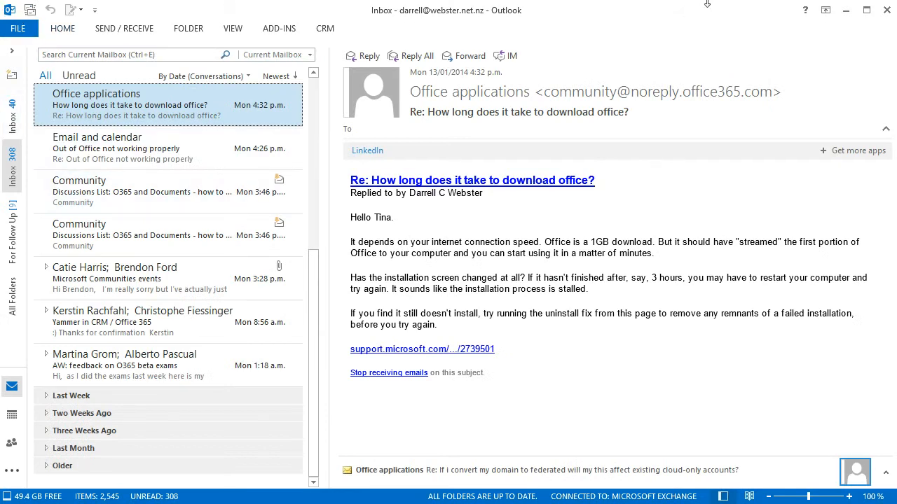
Step: Switch to Outlook Web App in the browser and check automatic replies and inbox rules in the organize email options
click(846, 10)
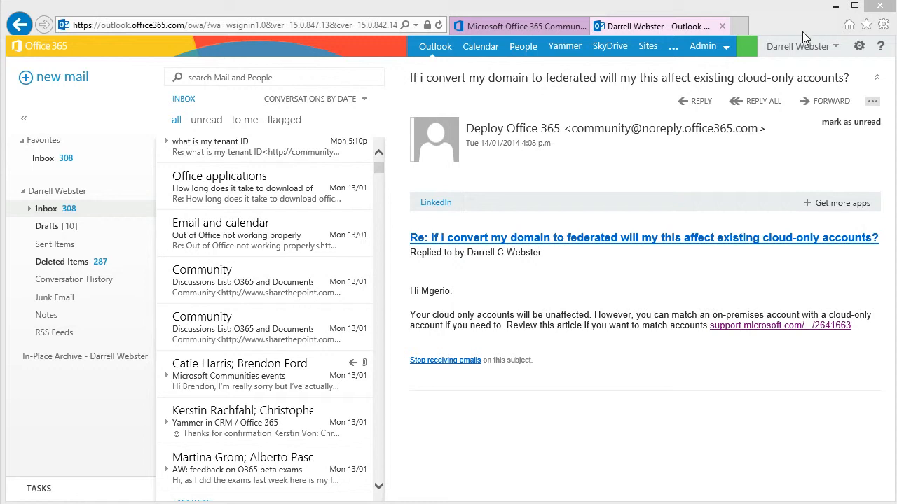
click(859, 47)
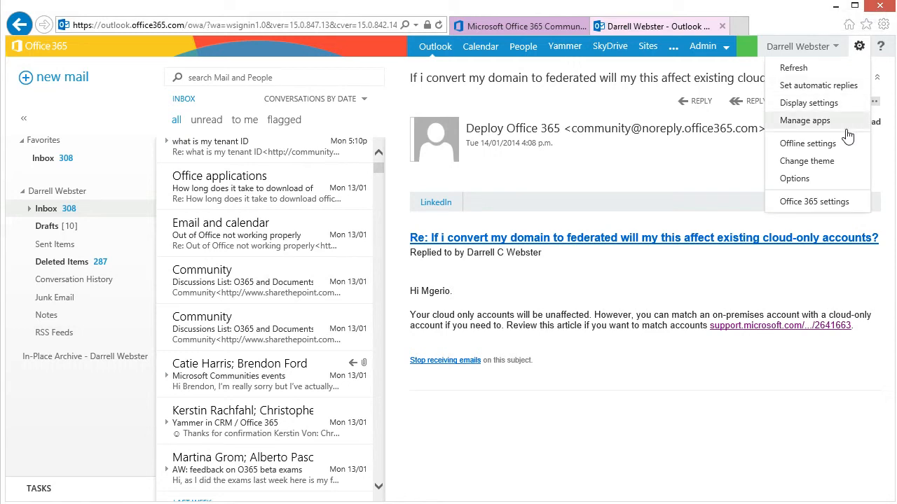
click(794, 179)
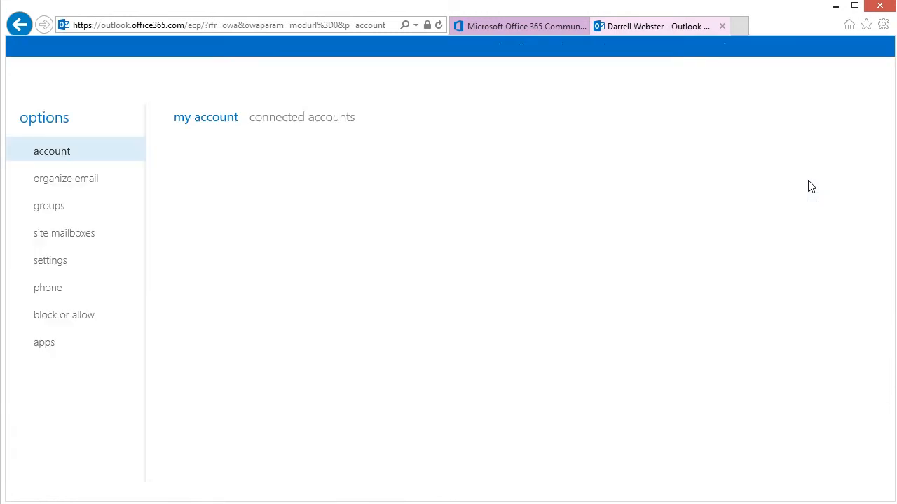
click(86, 183)
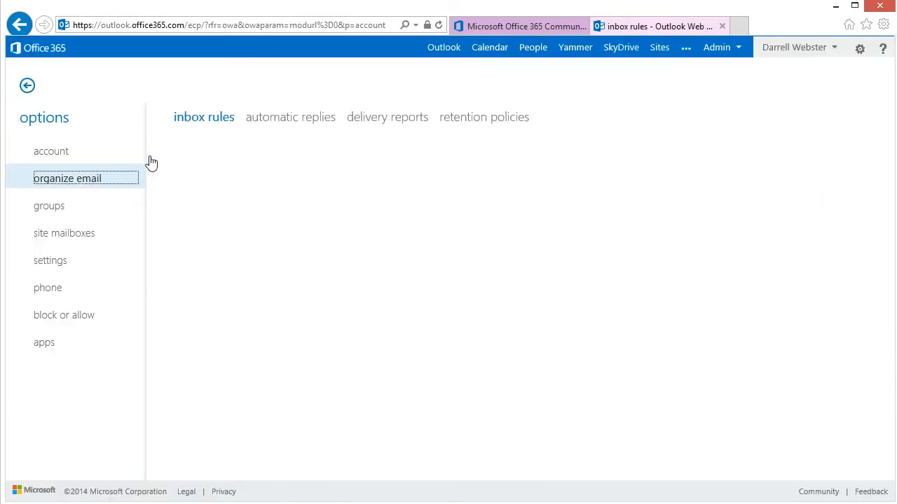
click(308, 120)
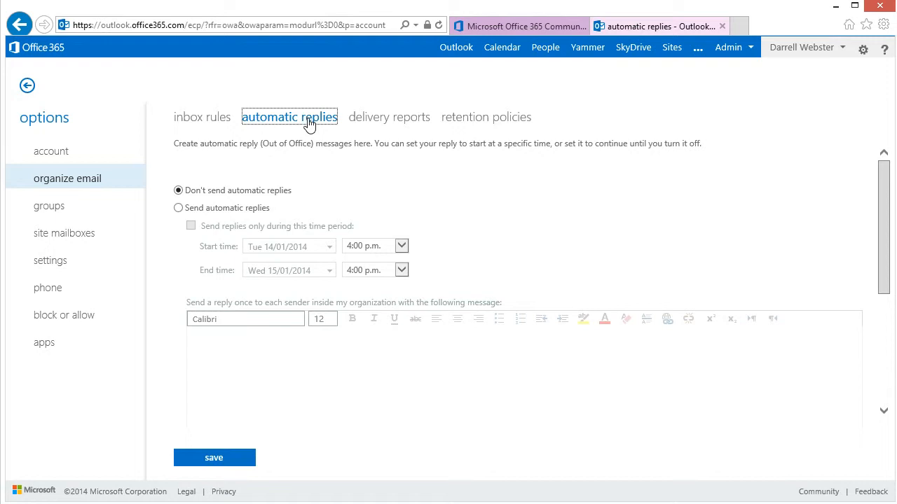
click(222, 126)
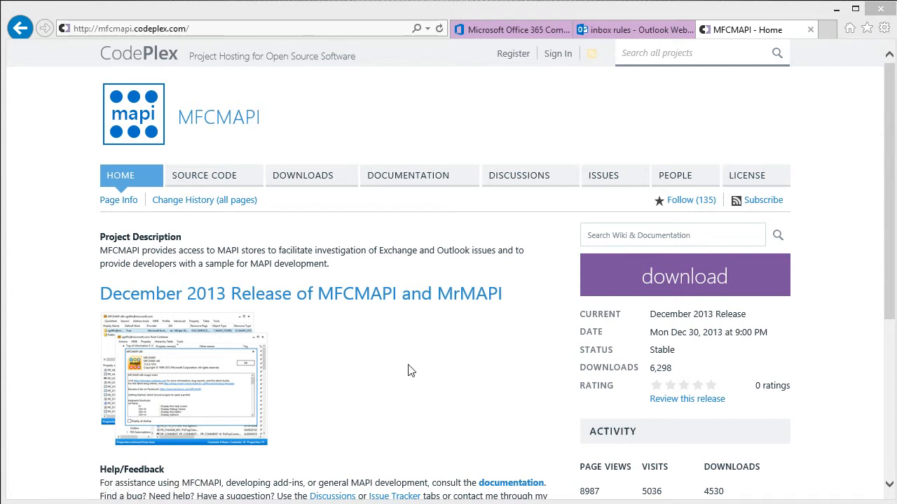
Step: Launch mfcmapi.exe from the MFCMapi.exe.15.0.0.1040 download folder and dismiss its startup usage notes
click(184, 503)
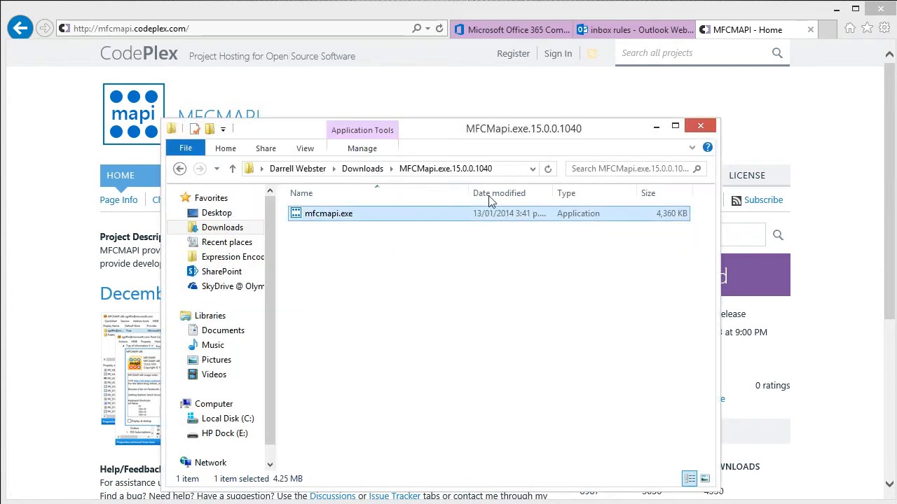
double_click(297, 217)
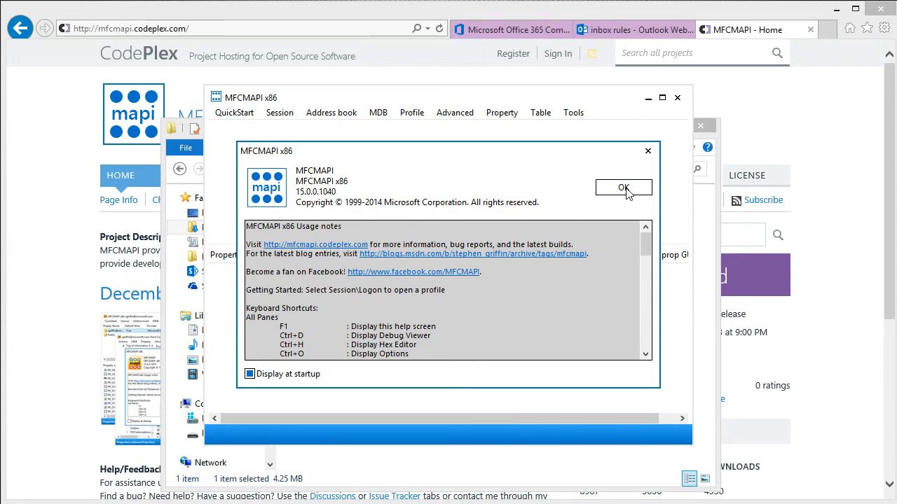
click(623, 189)
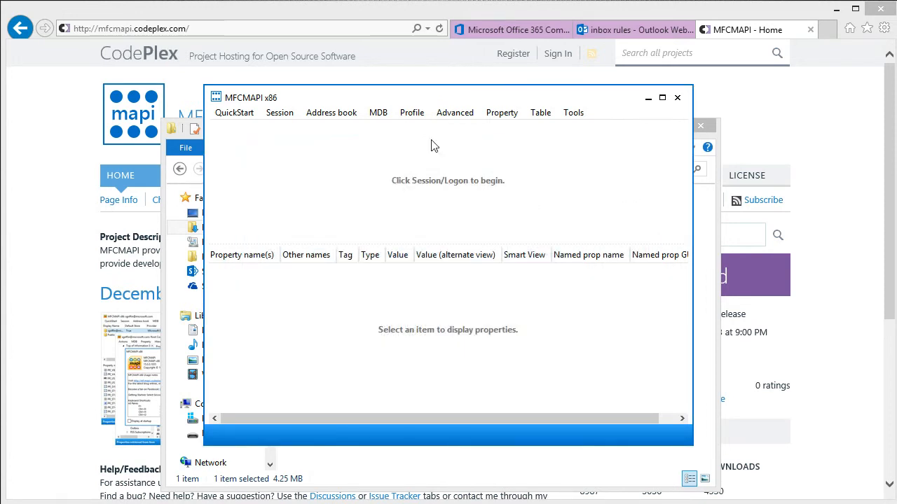
Step: Log on to a MAPI session with the Outlook profile
click(279, 113)
click(287, 129)
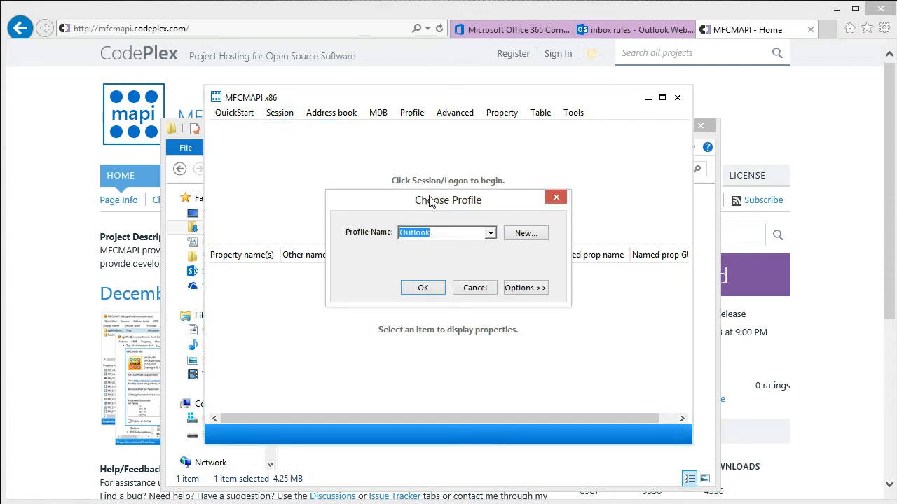
drag(431, 203, 481, 183)
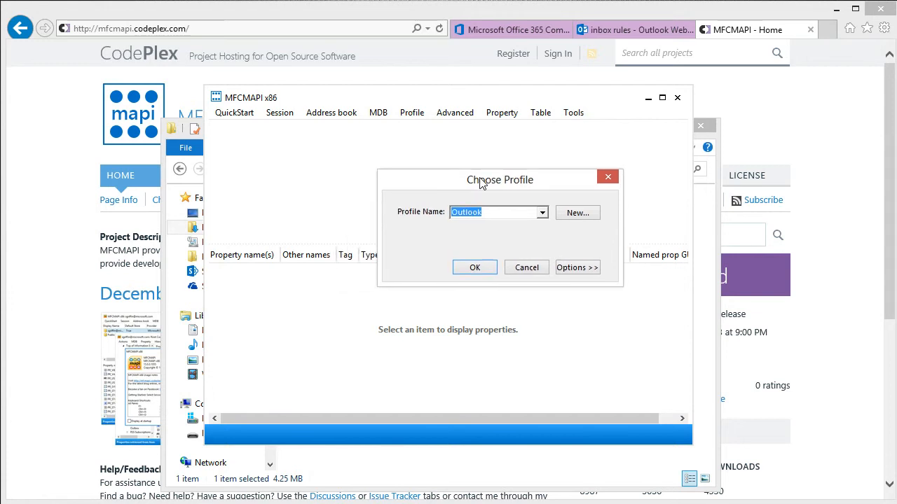
click(543, 214)
click(543, 213)
click(478, 268)
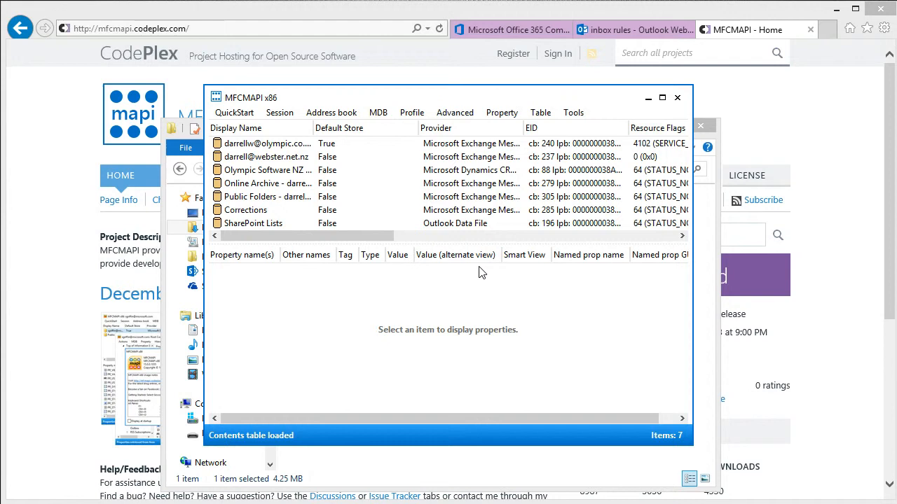
Step: Open the PR_OOF_STATE property of the non-default personal Exchange mailbox store in the property editor
double_click(279, 154)
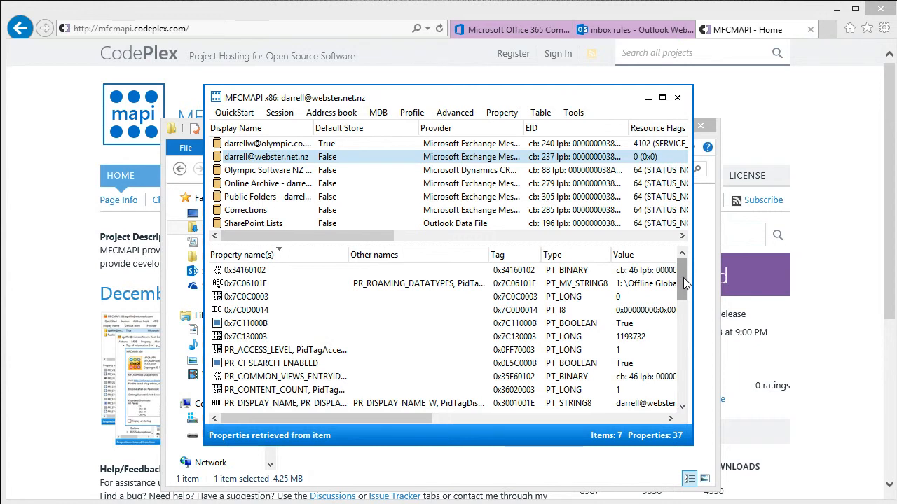
drag(684, 283, 667, 332)
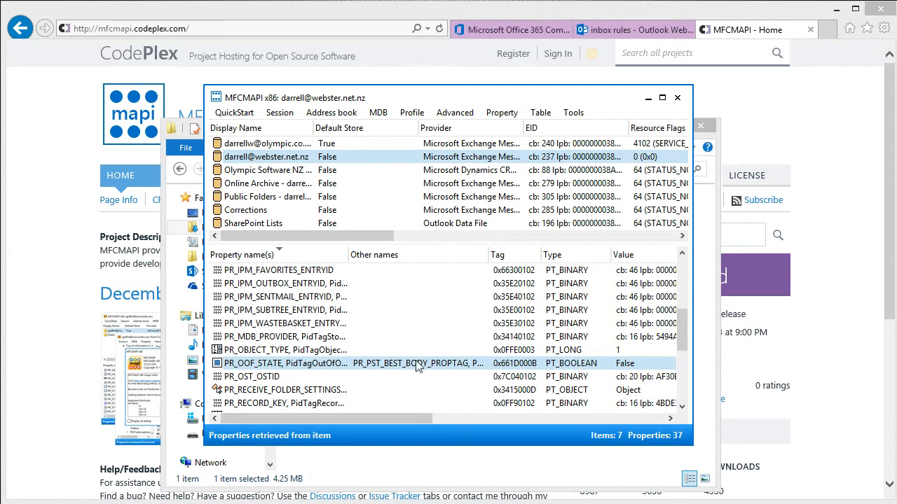
double_click(364, 368)
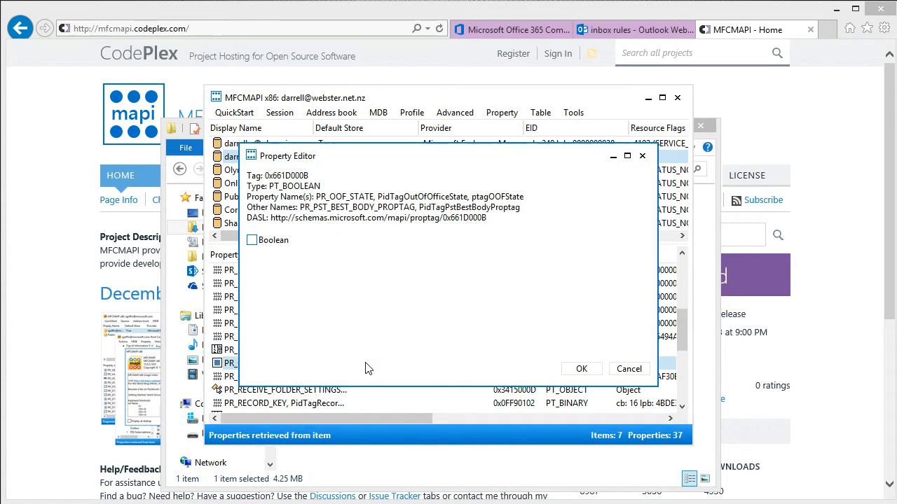
Step: Toggle the Boolean value of PR_OOF_STATE on and off twice, ending with it cleared
click(251, 240)
click(250, 240)
click(252, 241)
click(252, 241)
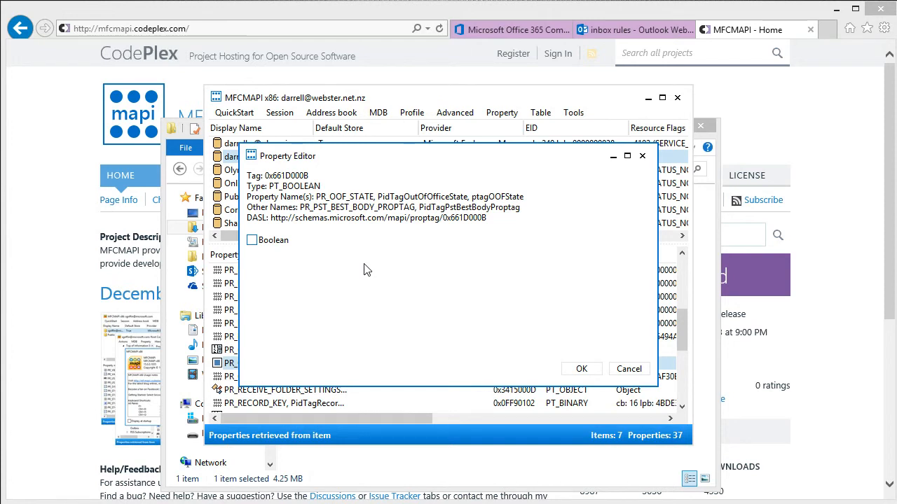